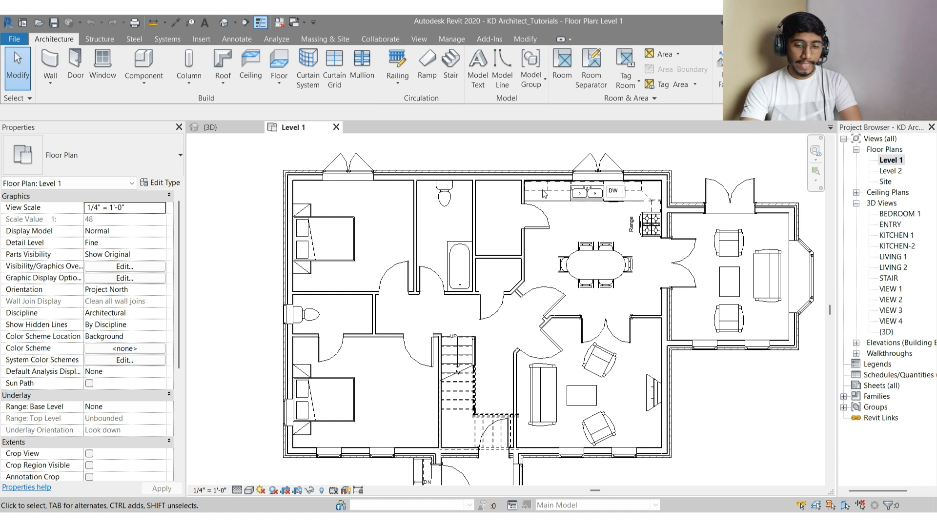
Step: Preview the room boundary of the combined kitchen and dining area with the Room command, without placing a room
scroll(544, 194, up, 3)
middle_drag(605, 230, 540, 283)
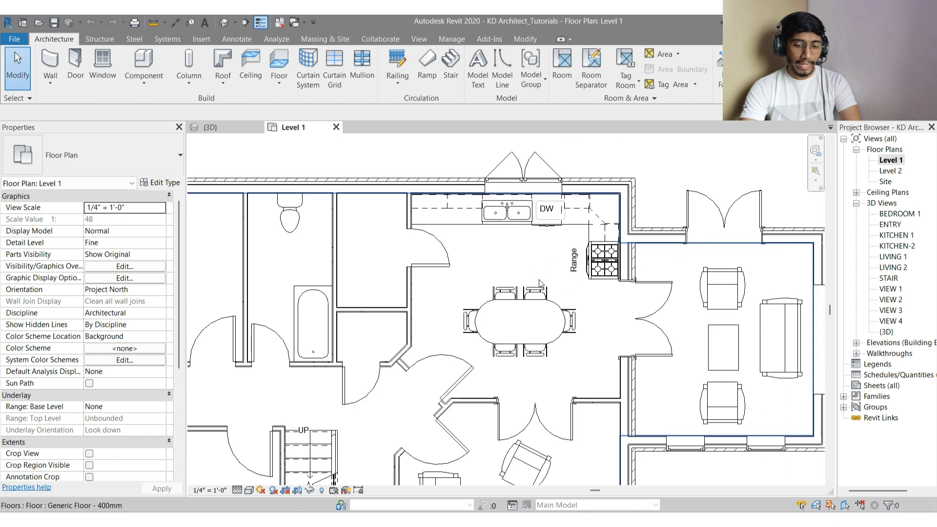
scroll(540, 283, up, 1)
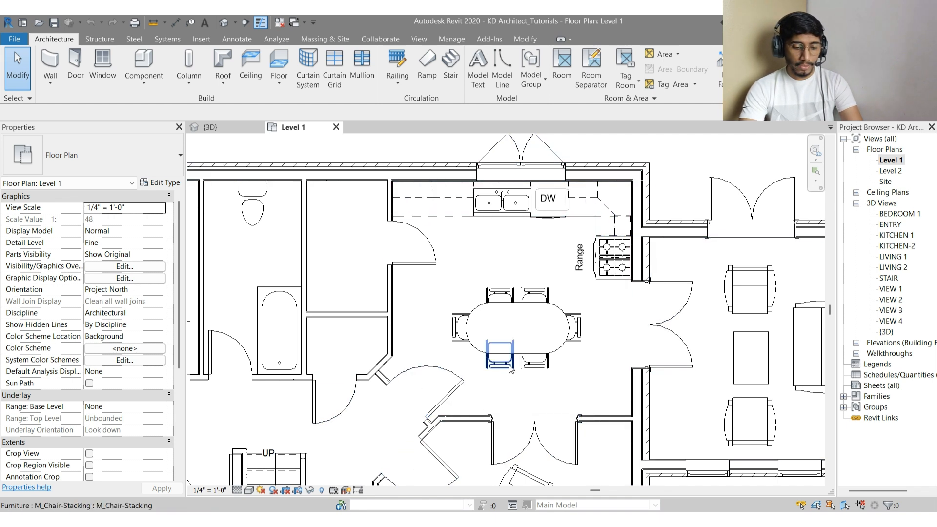
key(r)
key(m)
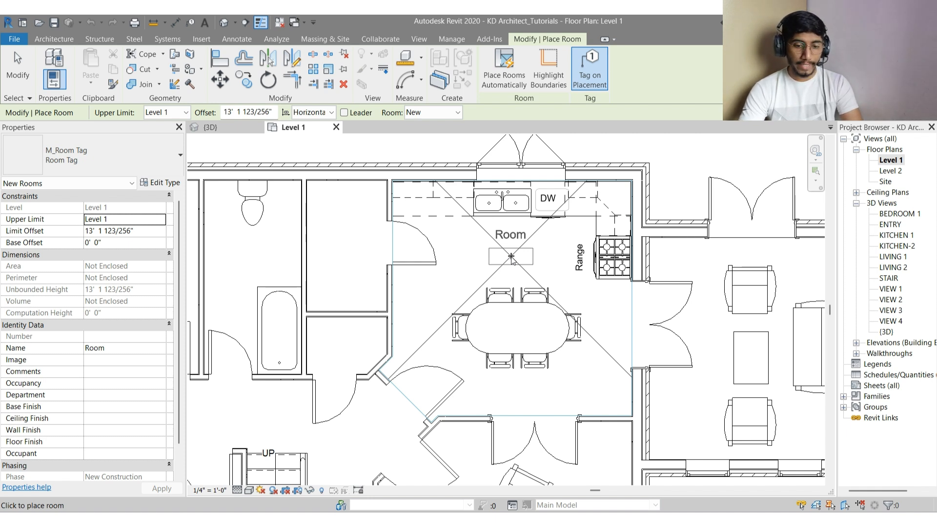
key(Escape)
key(Escape)
click(513, 273)
middle_drag(513, 273, 473, 264)
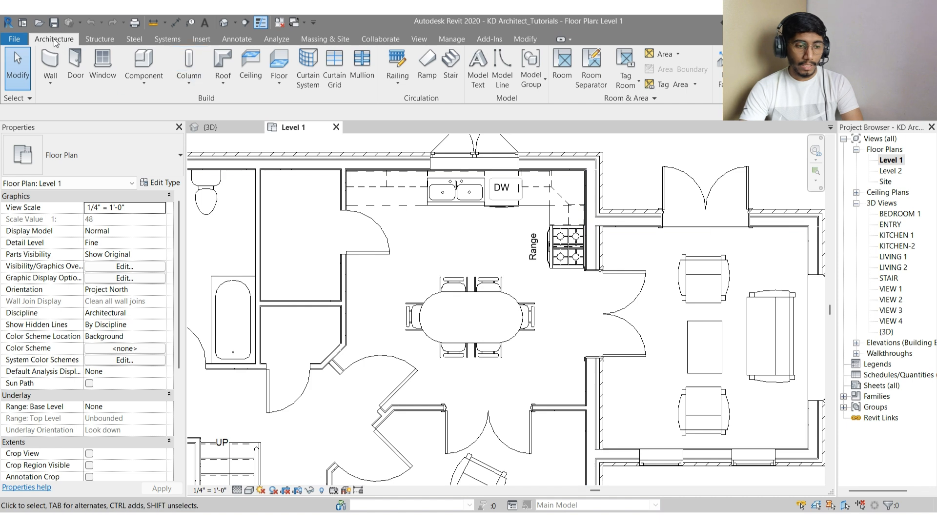
Step: Draw a straight horizontal room separation line about 14' 5" long from the wall end beside the range to the opposite interior wall
click(593, 80)
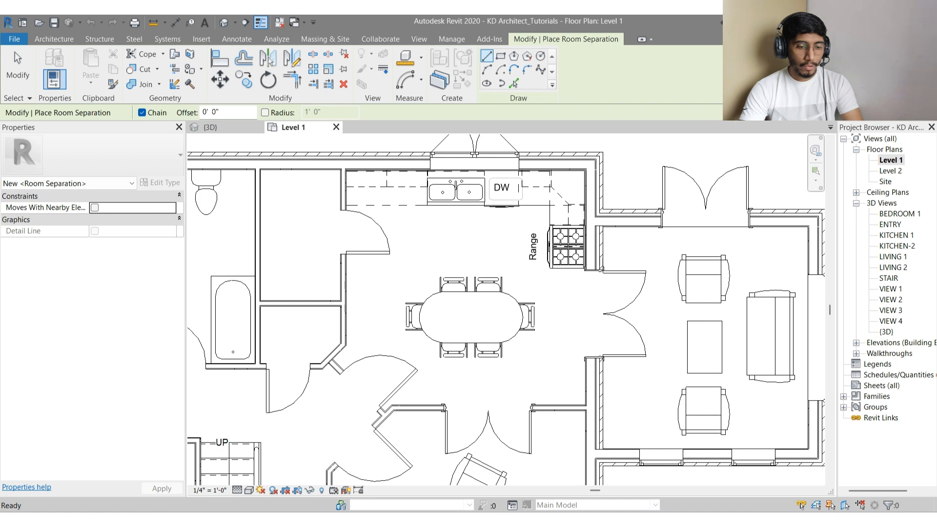
click(204, 112)
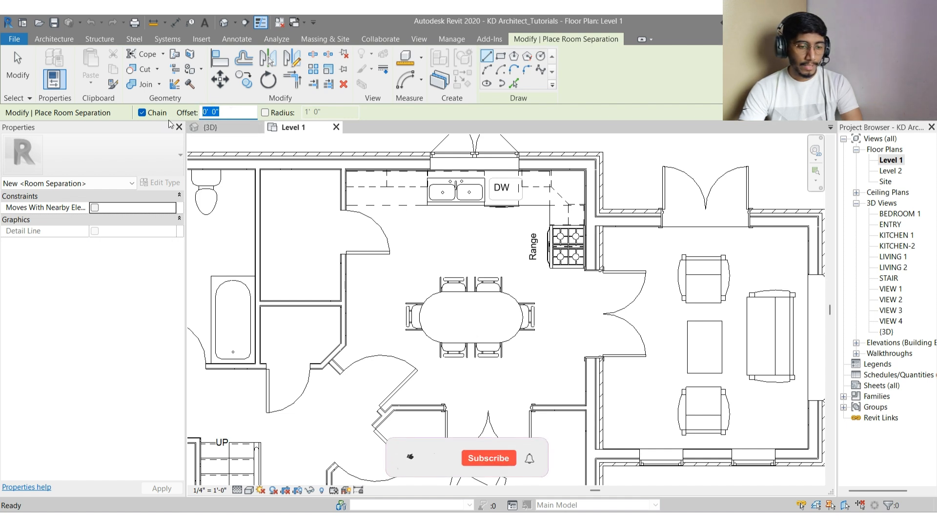
click(340, 348)
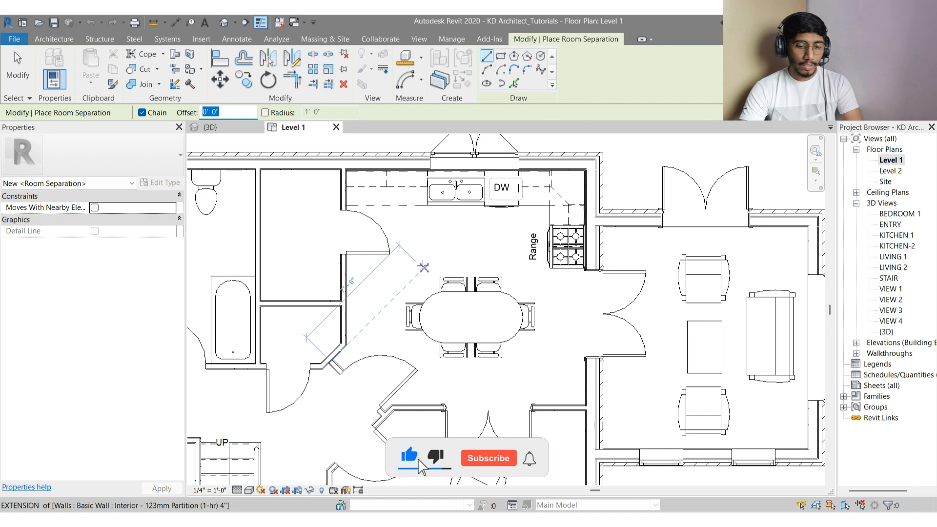
key(Escape)
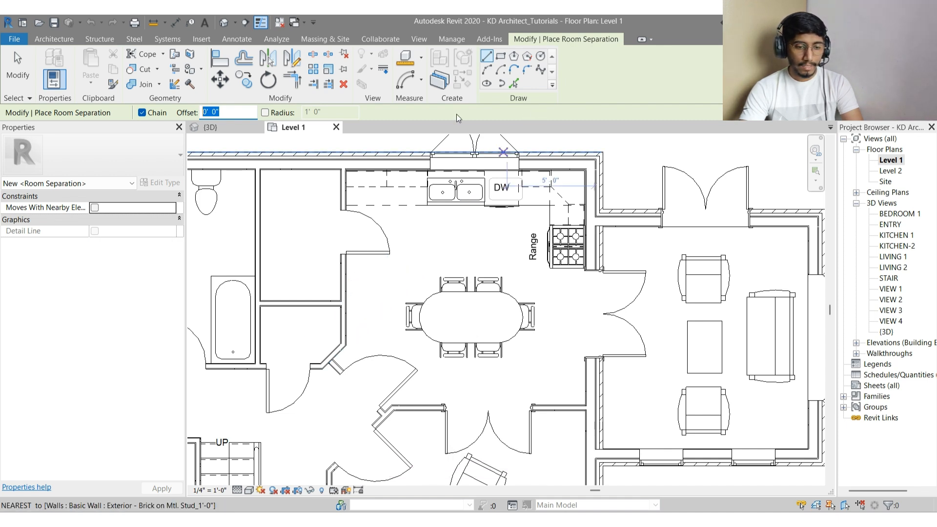
click(487, 58)
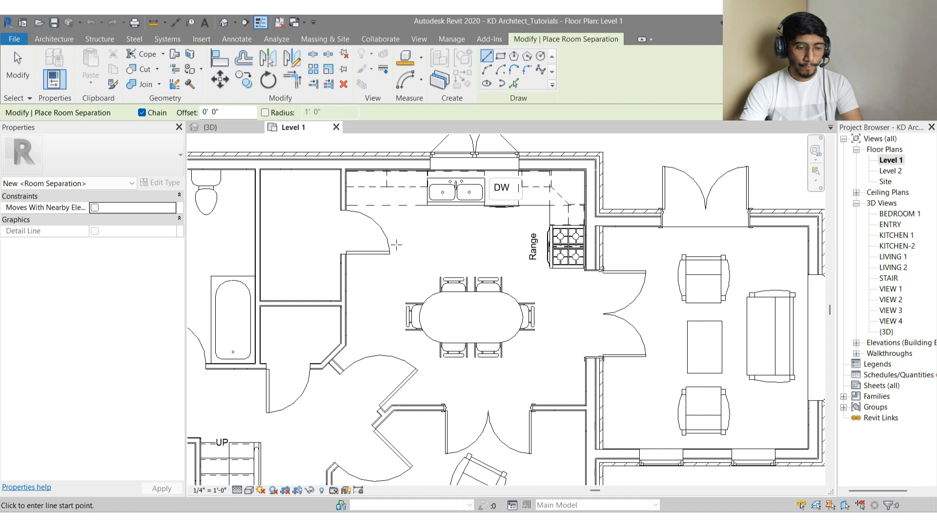
scroll(466, 267, up, 3)
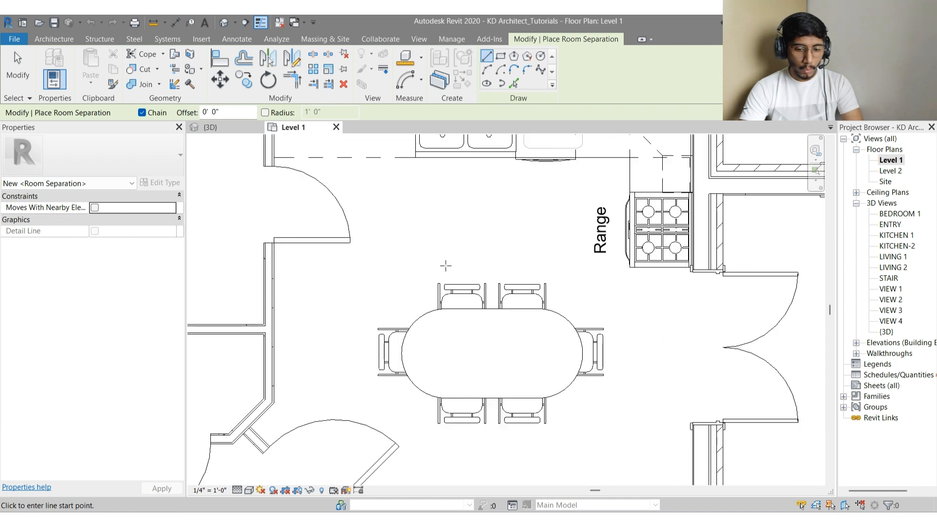
scroll(690, 268, up, 5)
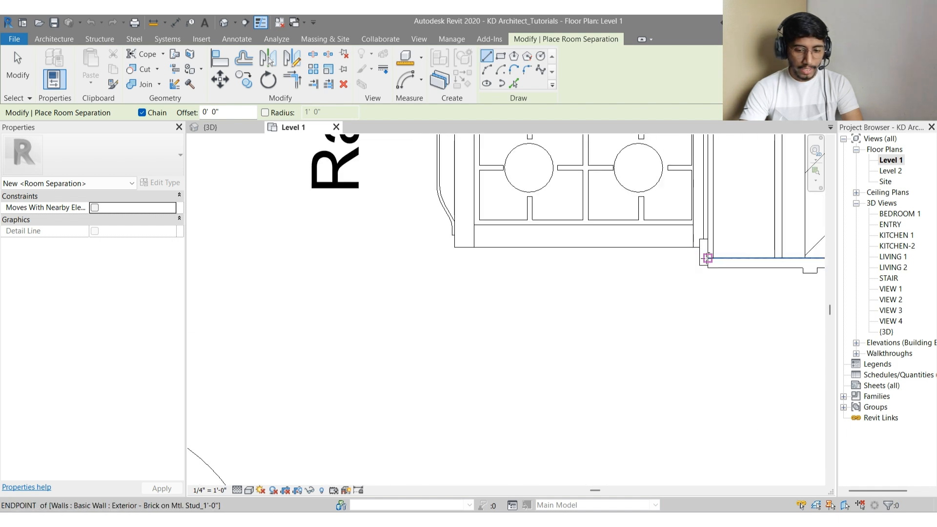
click(708, 258)
scroll(708, 258, down, 5)
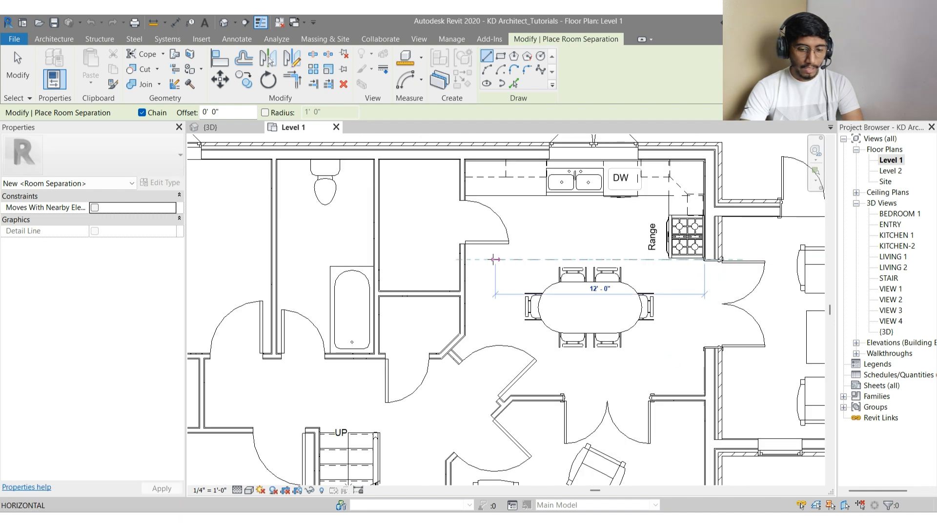
click(466, 260)
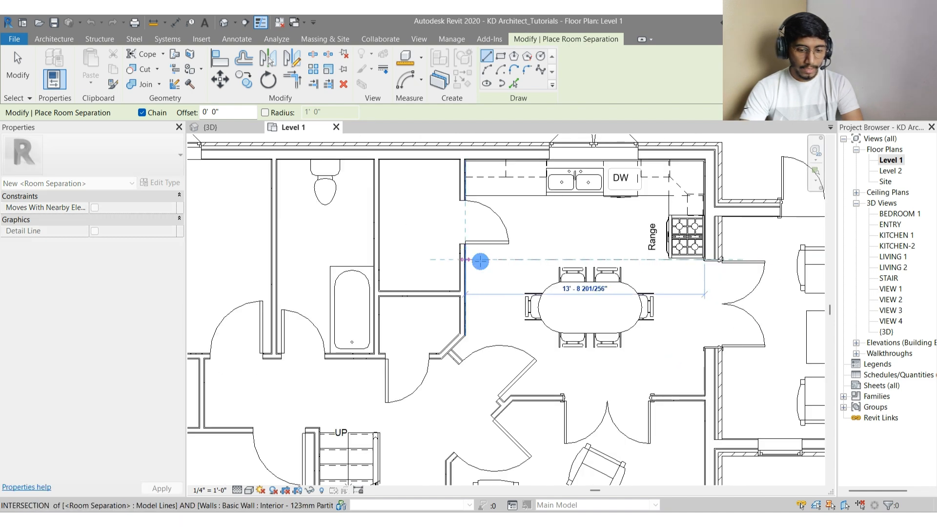
key(Escape)
key(Escape)
Step: Select the room separation line between kitchen and dining table to examine its length and properties
click(526, 260)
middle_drag(615, 277, 389, 266)
key(Escape)
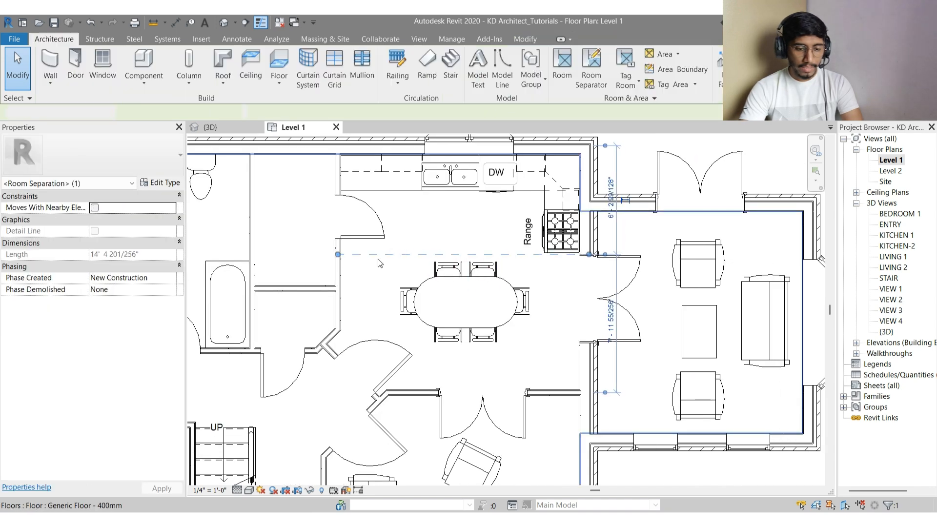
click(379, 255)
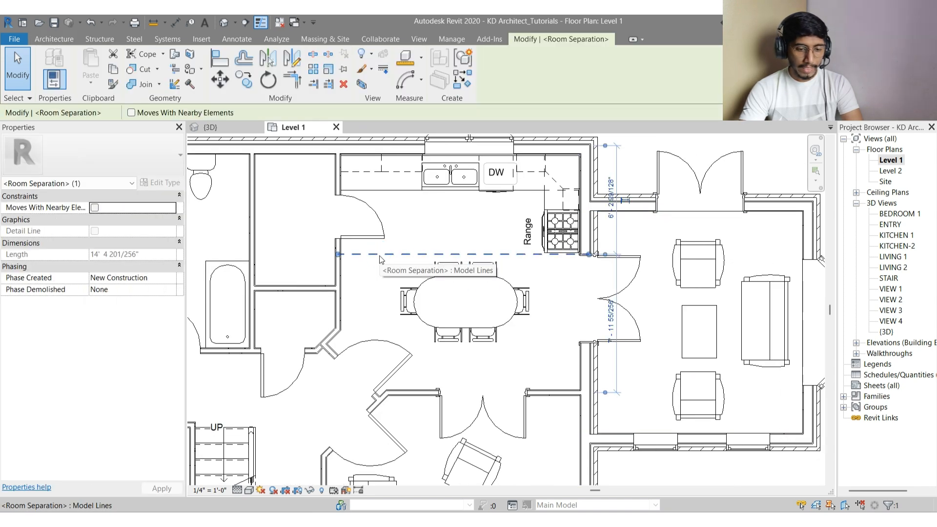
key(Escape)
click(380, 254)
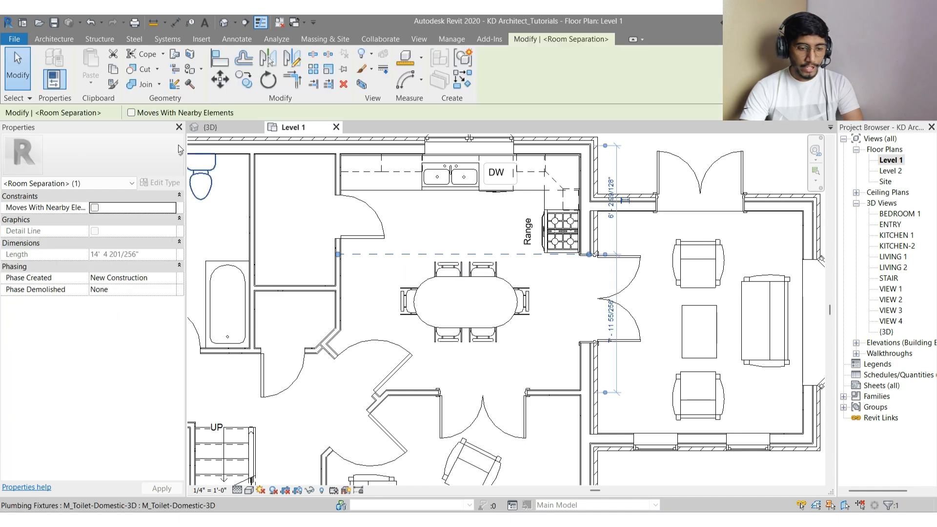
key(Escape)
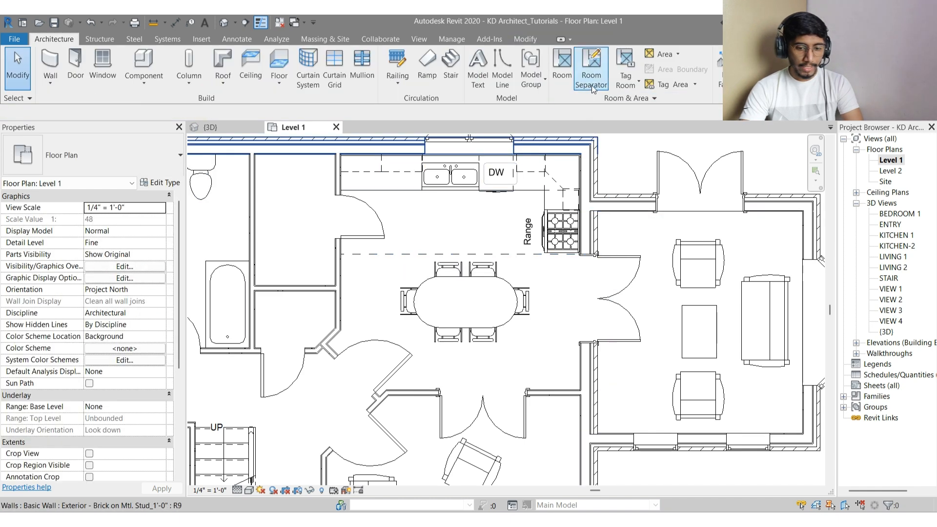
Step: Try drawing a chain of four connected, partly angled room separation lines across the kitchen and dining area
click(591, 81)
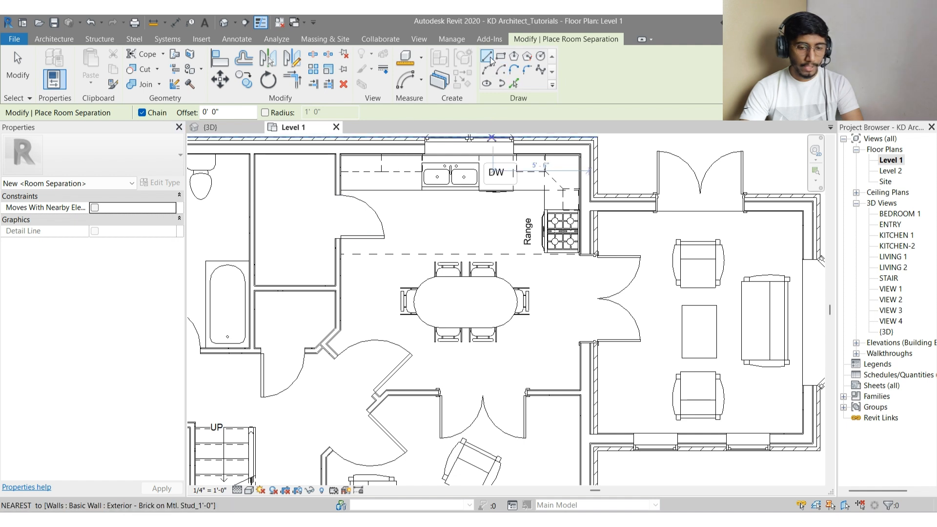
click(364, 314)
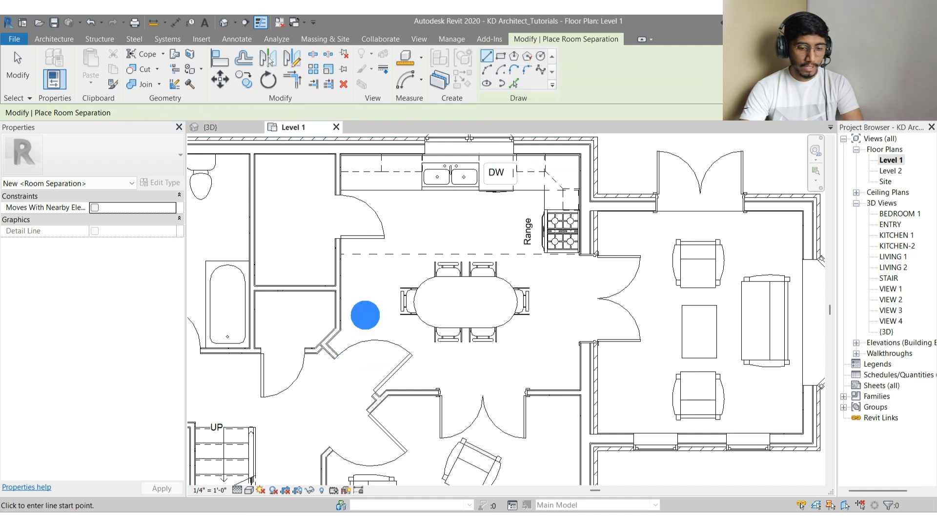
click(382, 282)
click(420, 226)
click(472, 227)
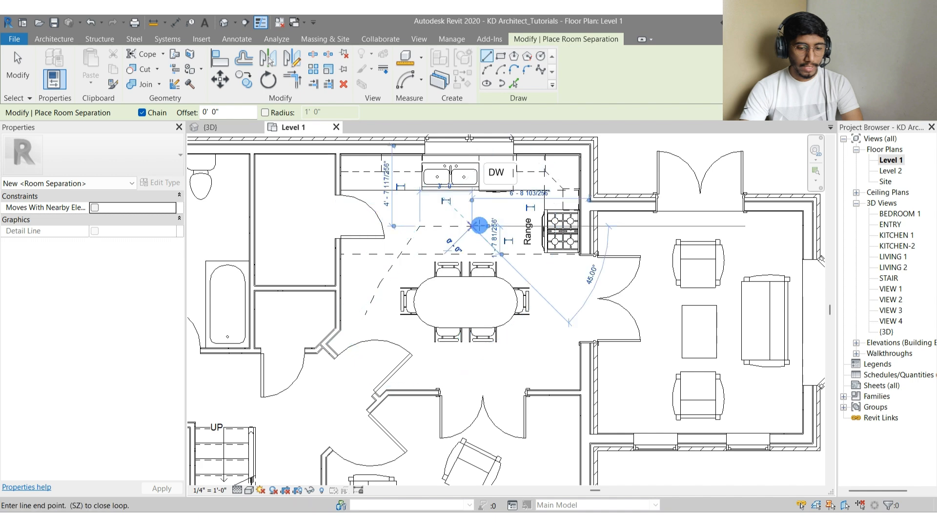
click(536, 270)
key(Escape)
key(Escape)
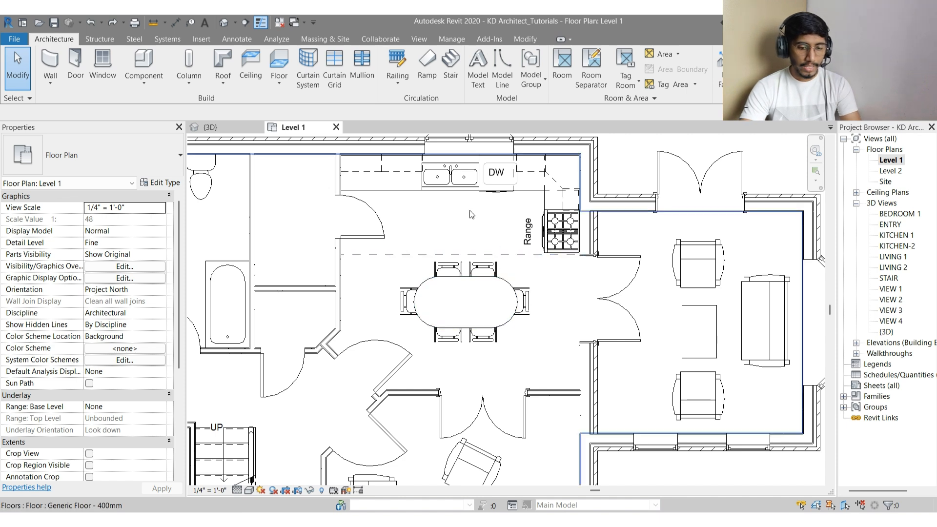
Step: Create a room separation line offset 1' 0" from the vertical wall beside the dining table, using Pick Lines
click(590, 86)
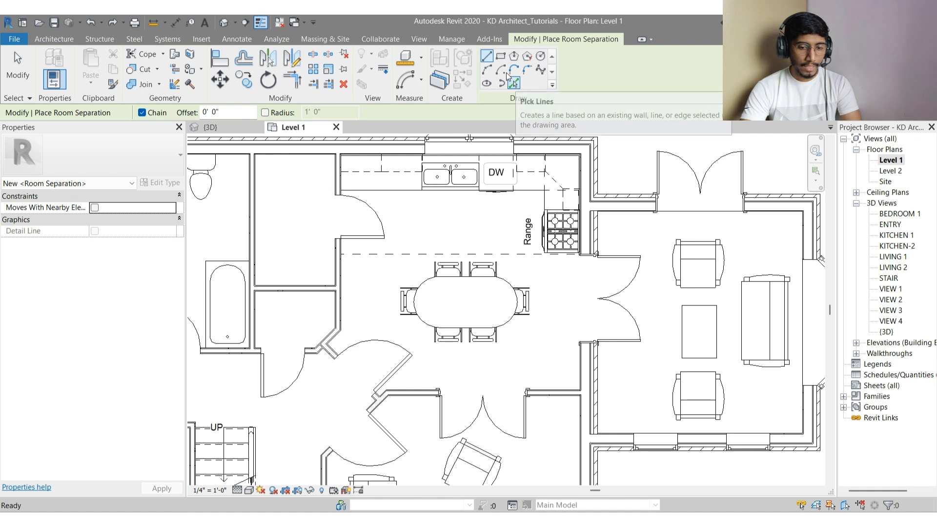
click(488, 57)
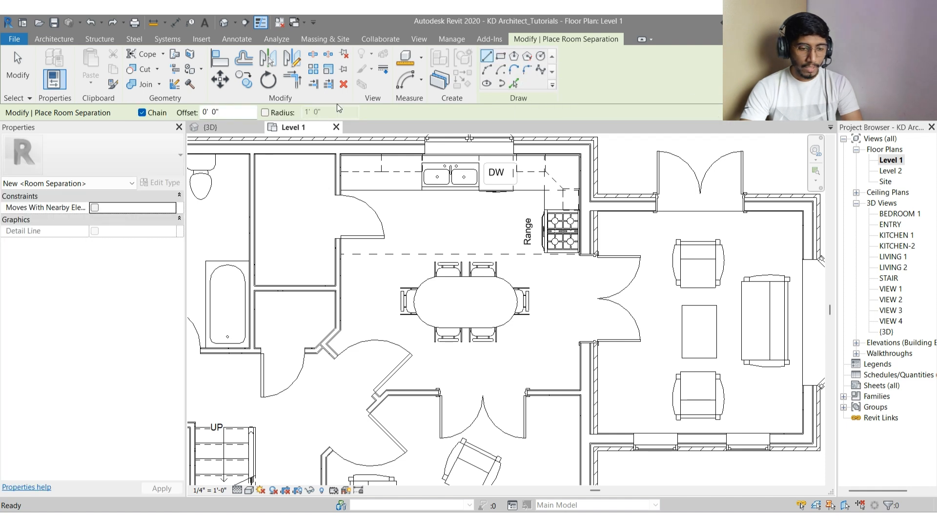
click(514, 83)
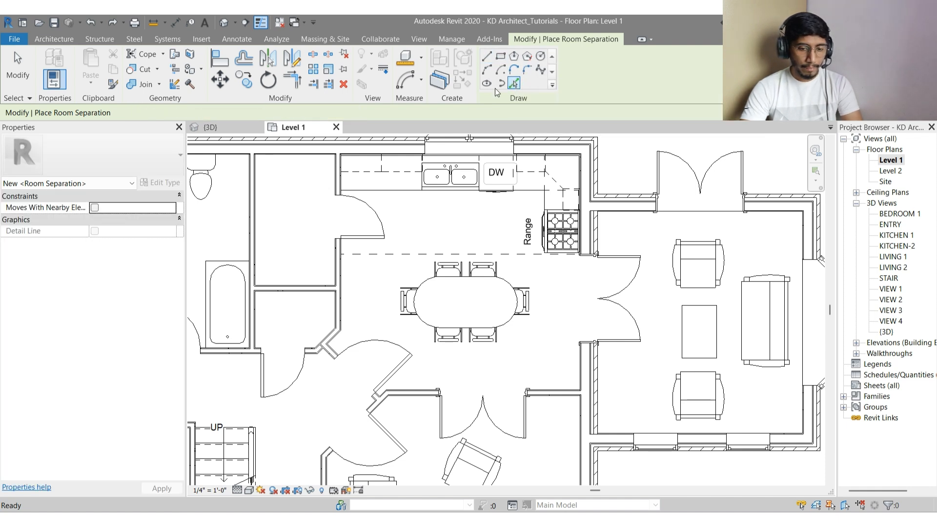
click(150, 112)
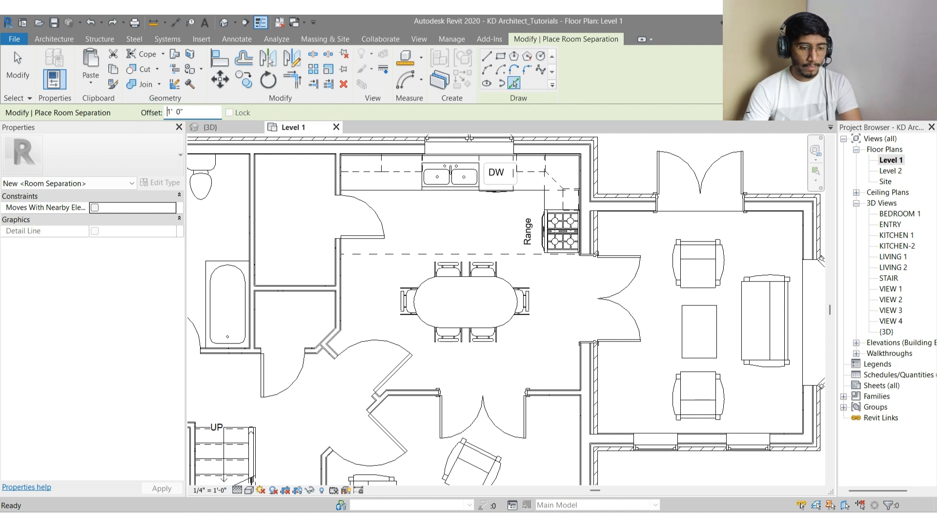
scroll(349, 319, up, 2)
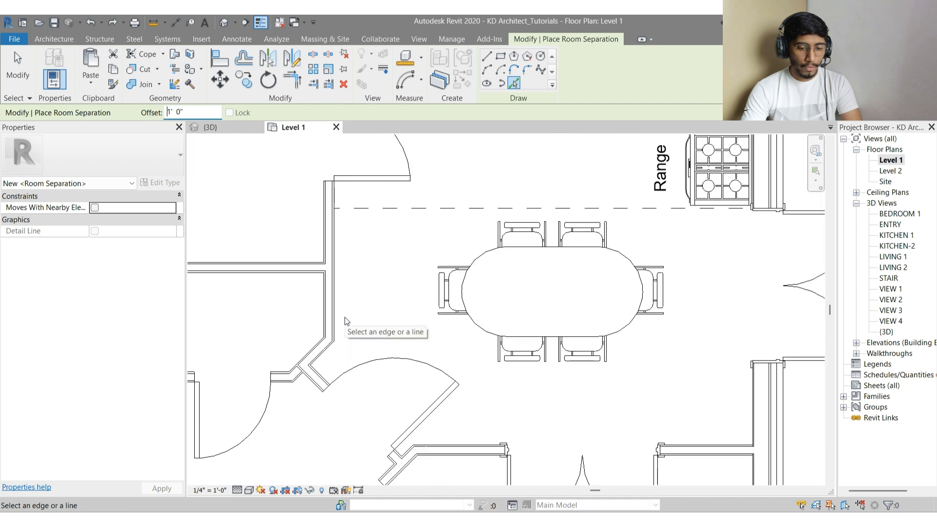
click(335, 317)
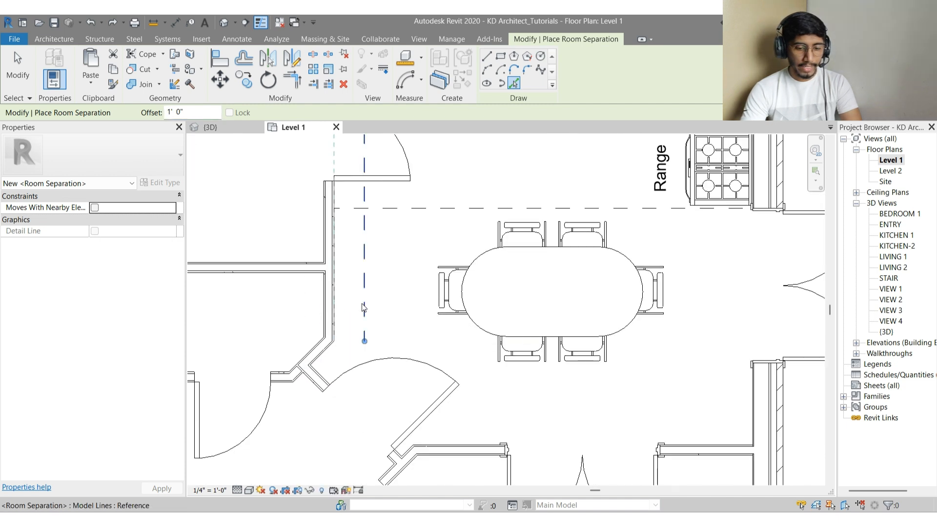
Step: Add a second picked separation line offset 1' 0" from the short angled wall beside the diagonal door
scroll(320, 375, up, 2)
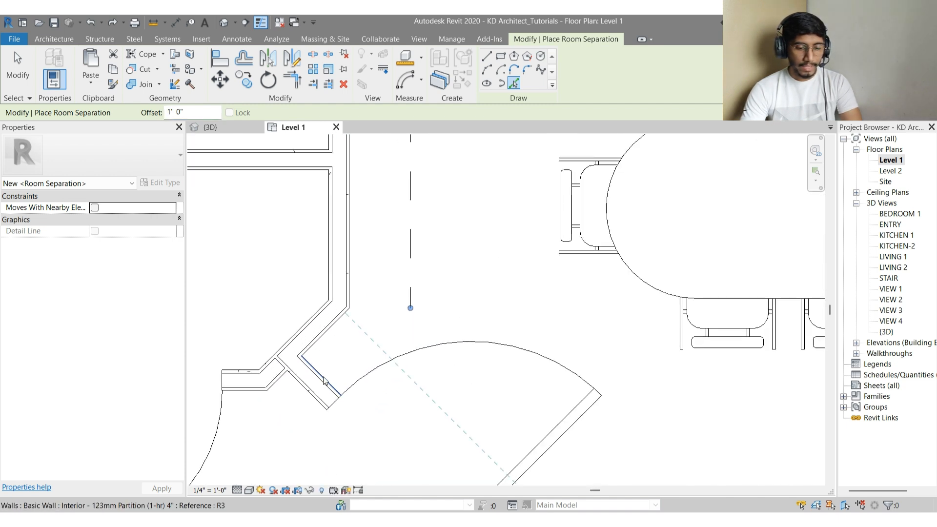
click(323, 380)
scroll(394, 329, down, 3)
key(Escape)
key(Escape)
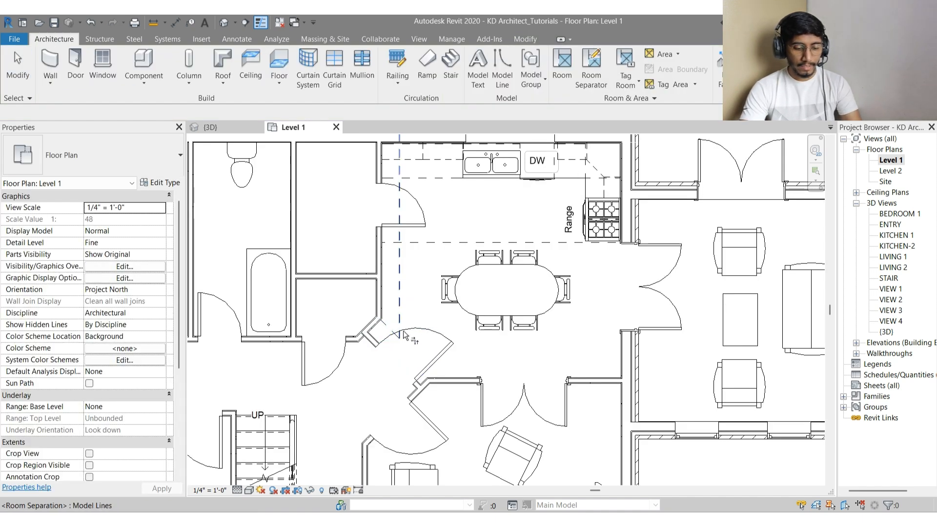
Step: Trim the vertical and diagonal offset separation lines to meet in a corner near the diagonal door
key(z)
key(ctrl+z)
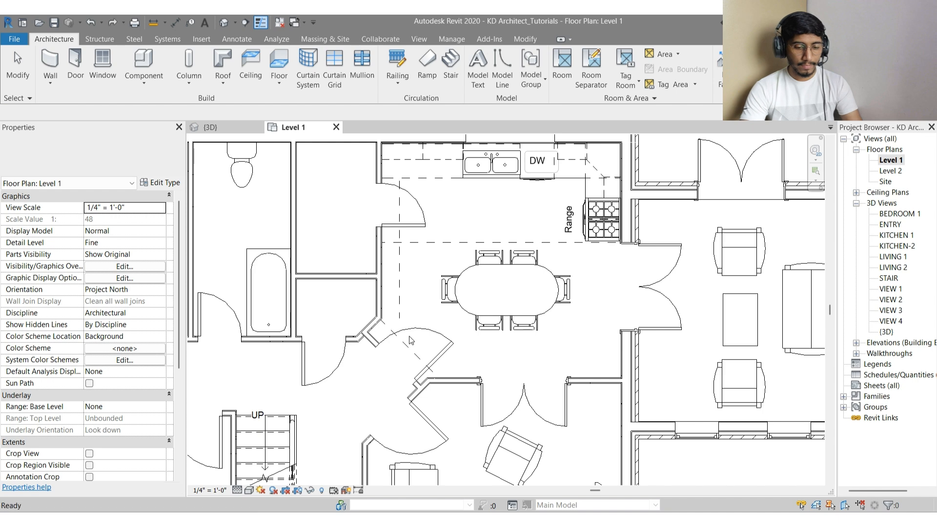
key(t)
key(r)
click(409, 345)
click(401, 314)
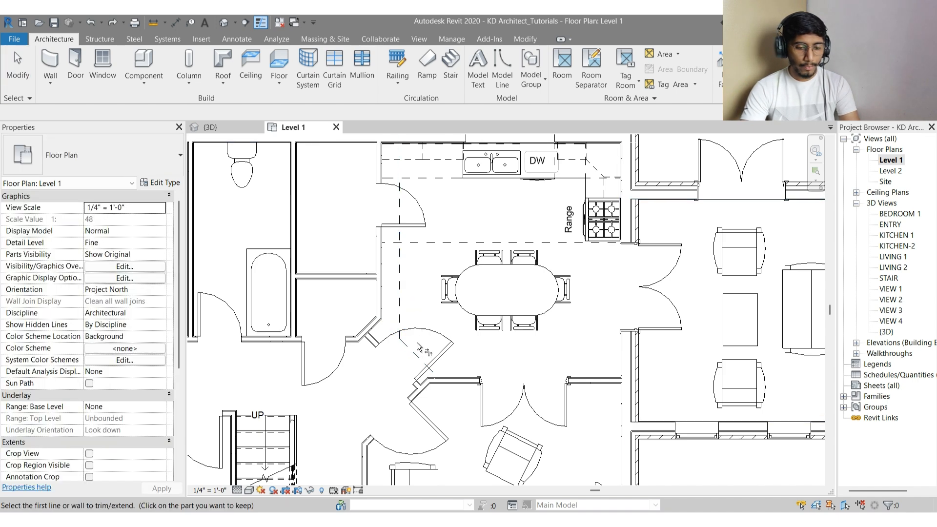
scroll(409, 343, up, 2)
key(Escape)
Step: Undo the corner trim and both offset separation lines, keeping the horizontal separation line between kitchen and dining
scroll(412, 348, down, 2)
key(ctrl+z)
key(ctrl+z)
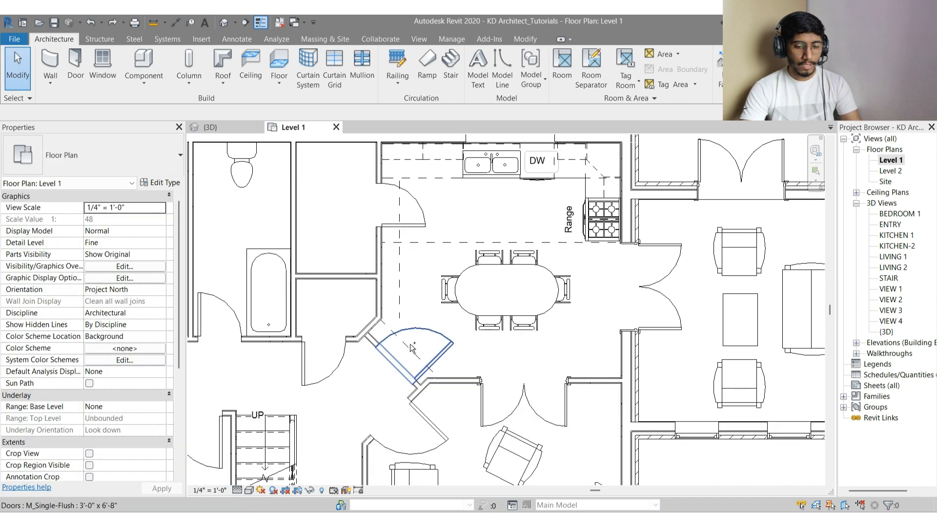
scroll(413, 348, up, 4)
scroll(413, 339, down, 2)
key(ctrl+z)
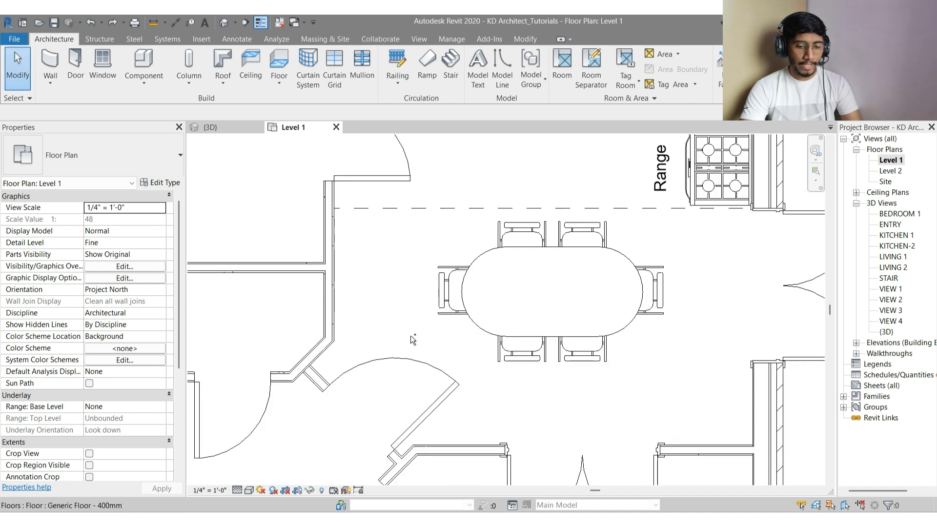
key(ctrl+z)
scroll(410, 337, down, 2)
key(ctrl+y)
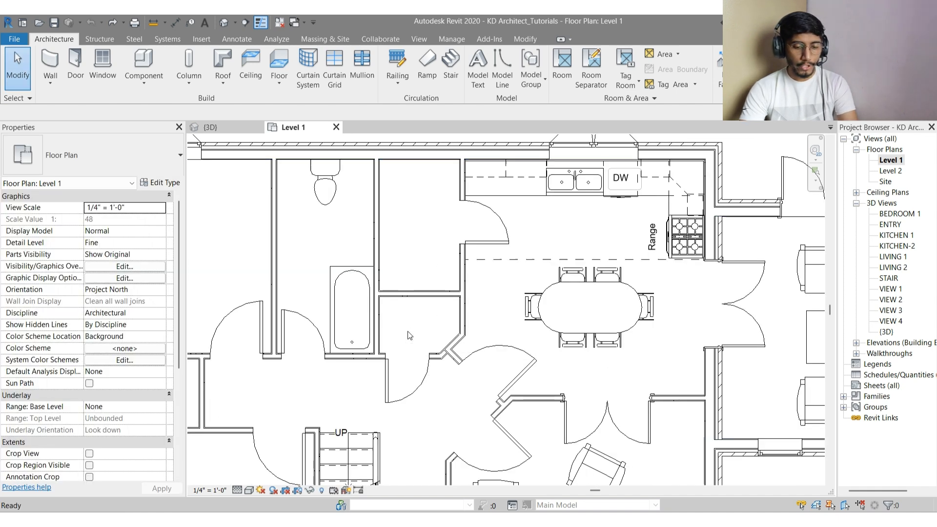
middle_drag(512, 291, 451, 293)
scroll(531, 262, up, 2)
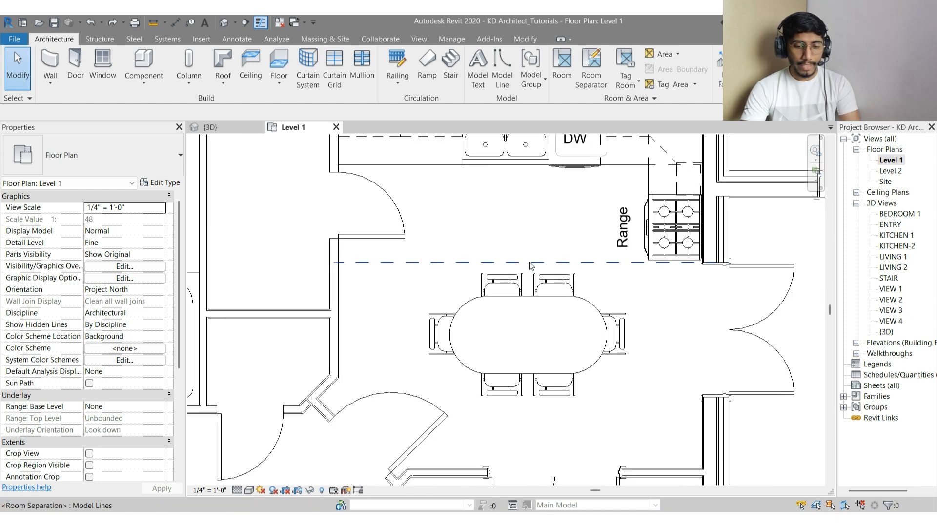
Step: Place a tagged room in the kitchen area and another in the dining area, on either side of the separation line
click(531, 263)
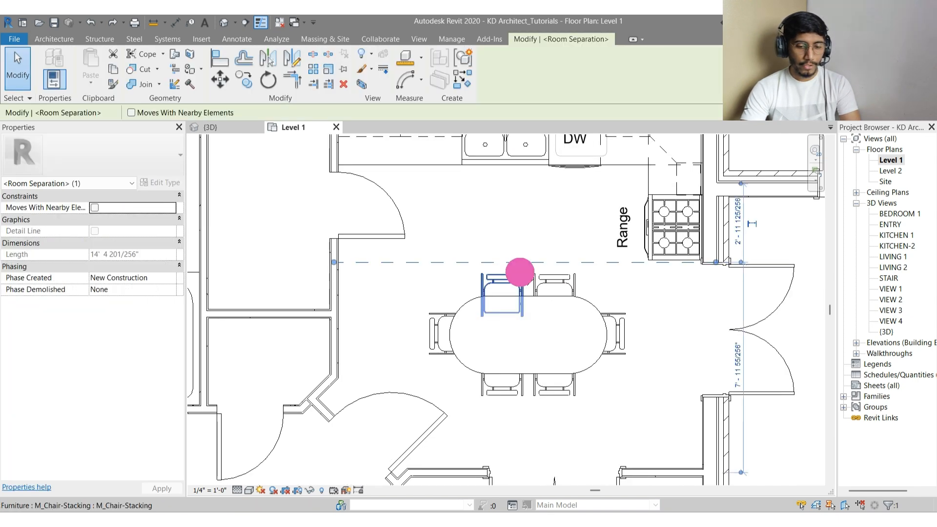
middle_drag(520, 272, 460, 274)
key(Escape)
scroll(379, 258, down, 1)
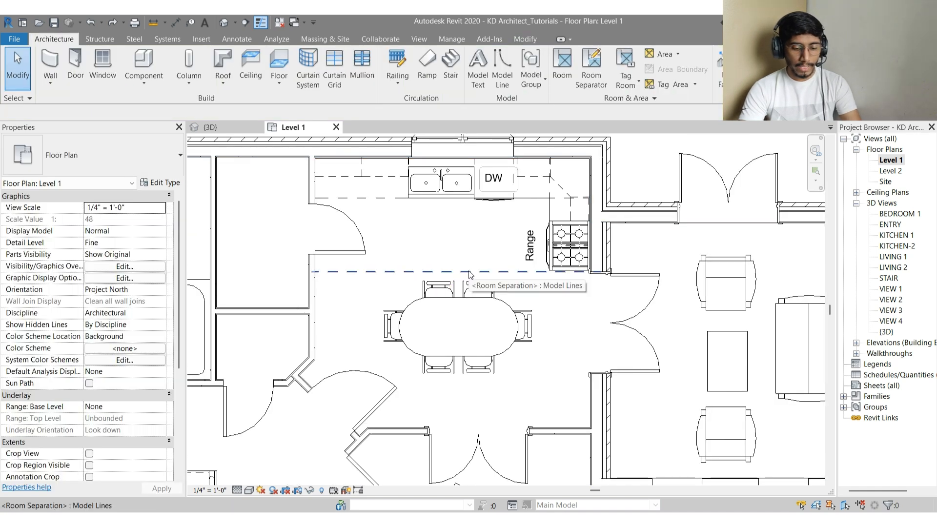
key(r)
key(m)
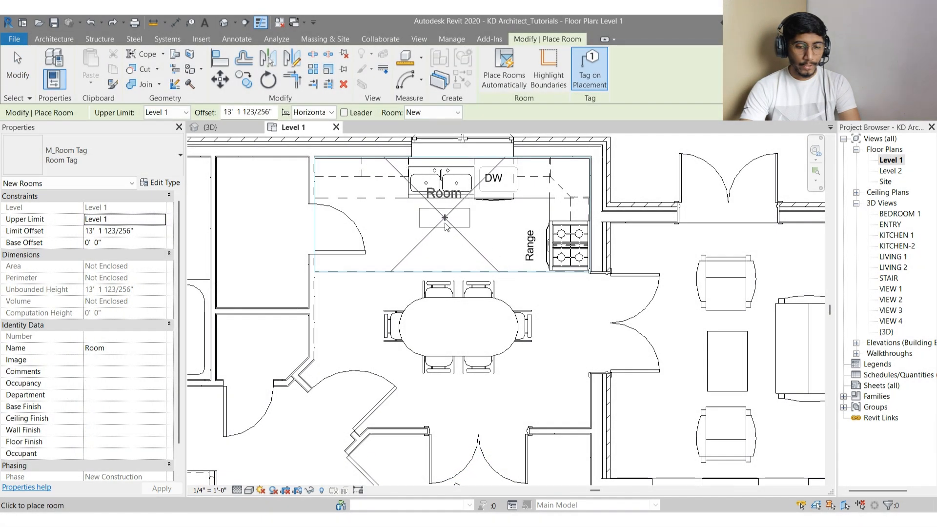
click(444, 239)
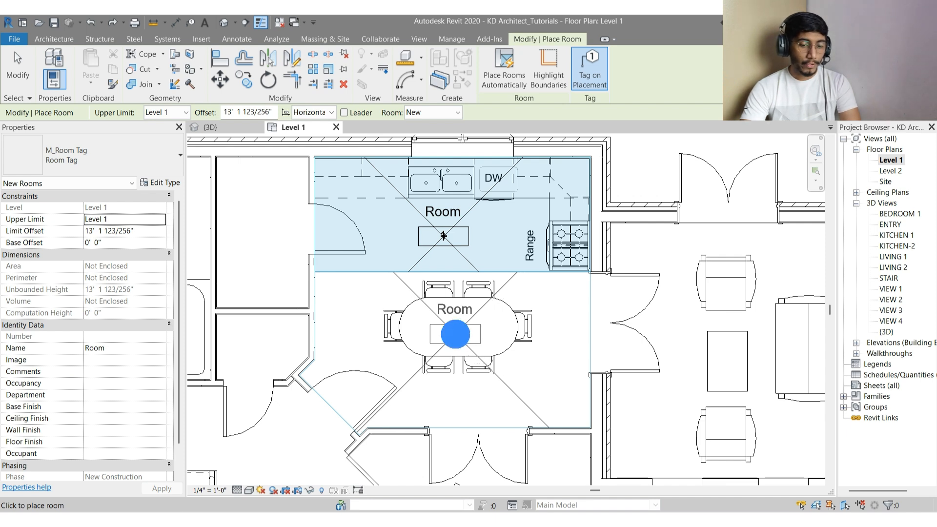
click(455, 335)
key(Escape)
key(Escape)
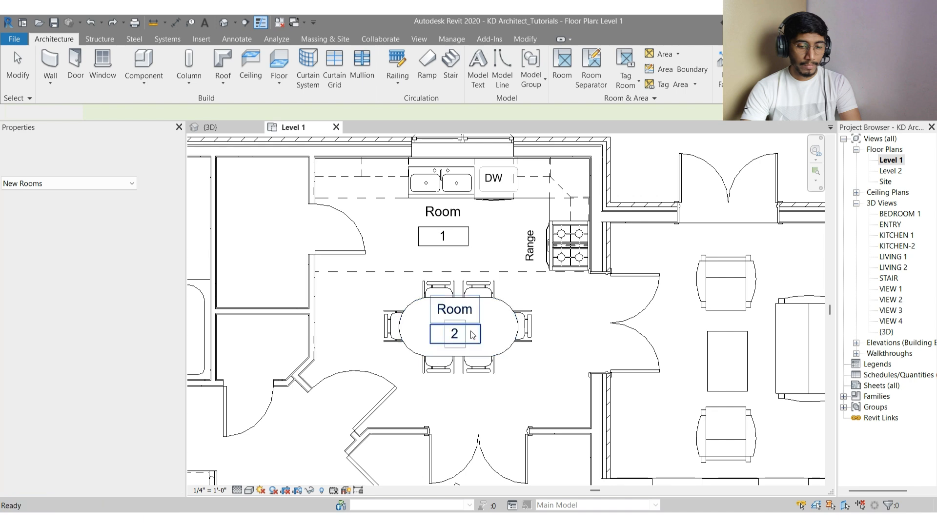
Step: Move the kitchen's room tag sideways to align it vertically with the dining area's room tag
click(446, 247)
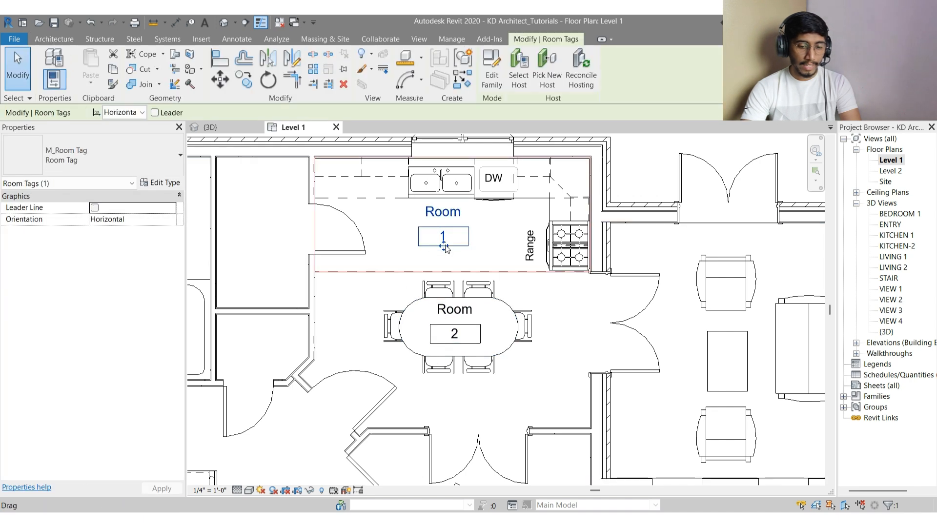
drag(446, 246, 451, 248)
click(449, 247)
Step: Rename room 1 as Kitchen and room 2 as Dinning in their room tags
click(460, 215)
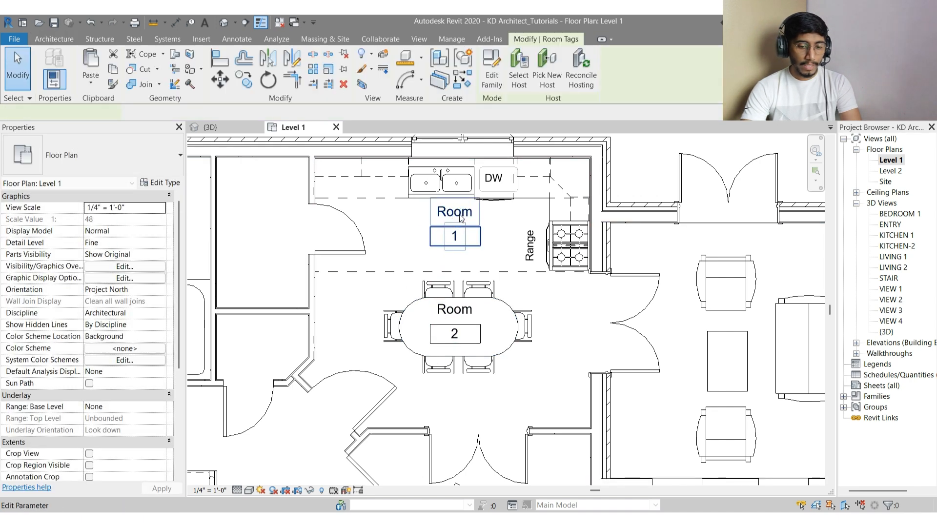
click(460, 216)
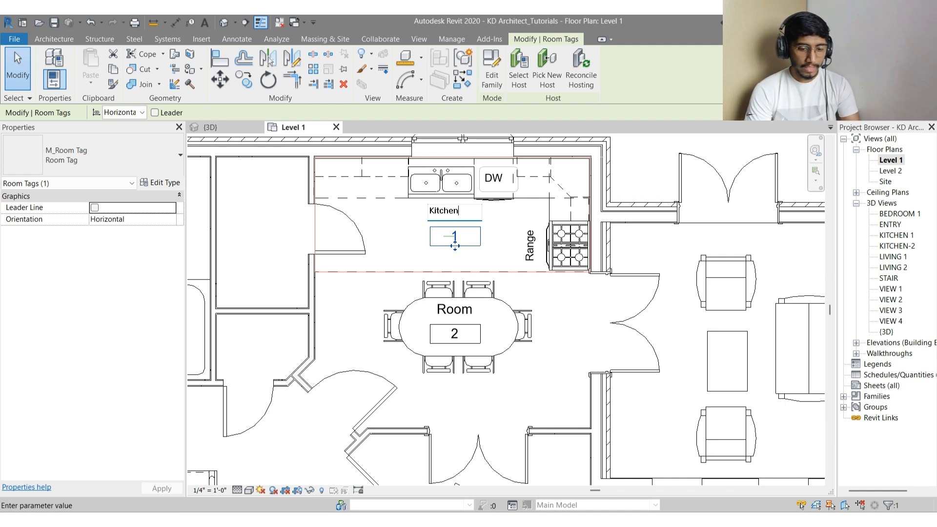
click(464, 342)
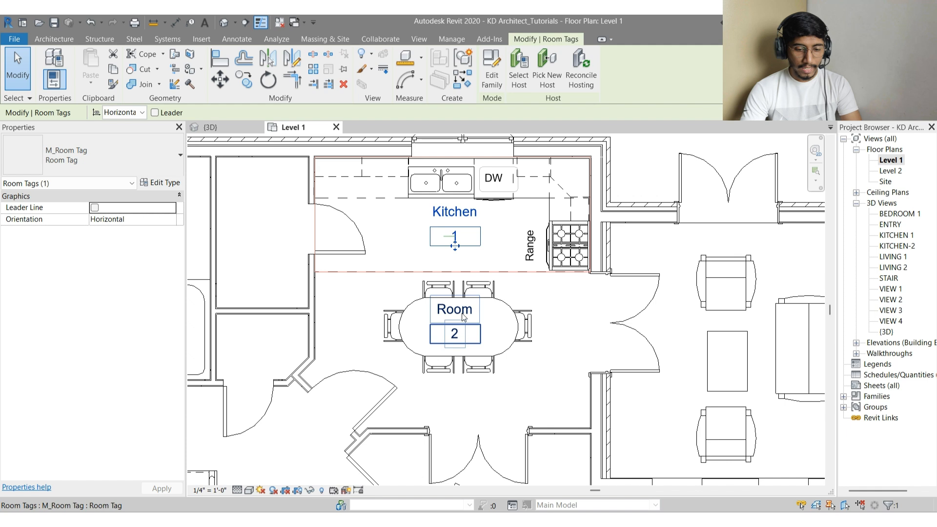
click(441, 309)
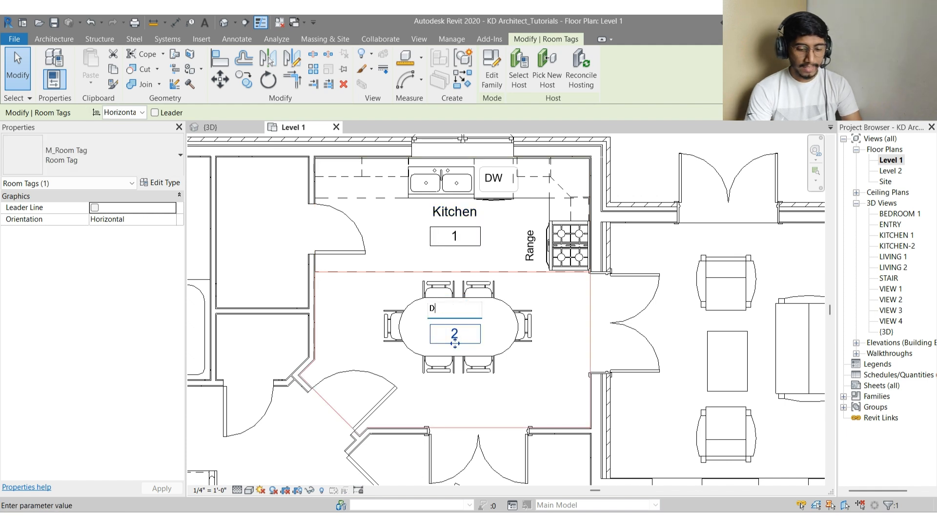
click(540, 382)
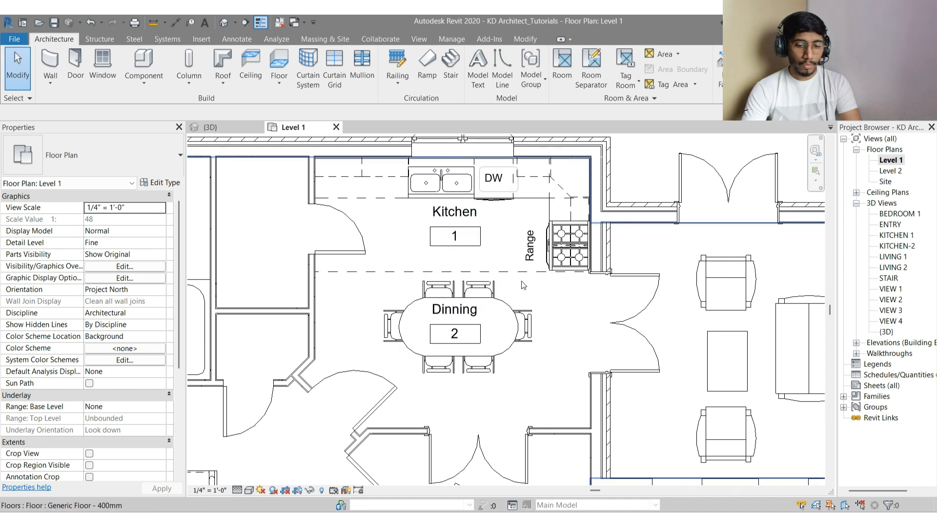
middle_drag(383, 316, 415, 312)
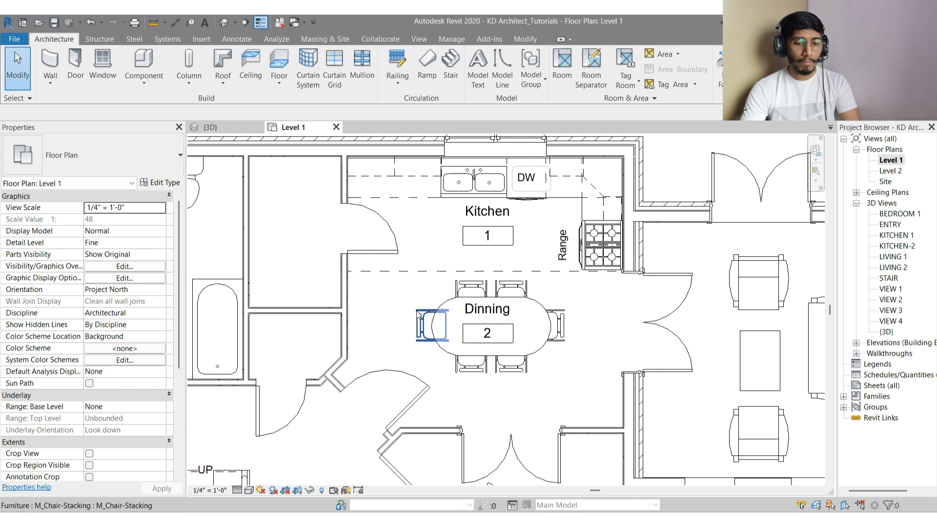
middle_drag(503, 293, 423, 302)
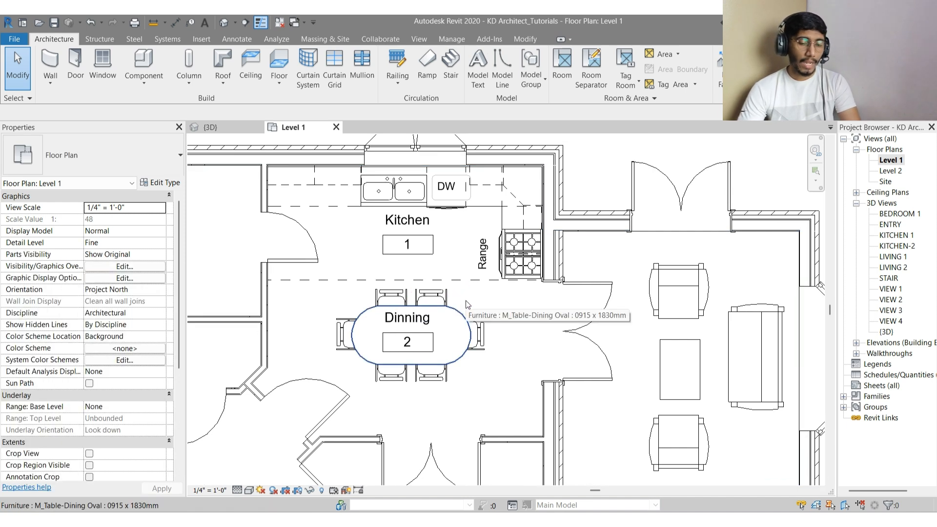